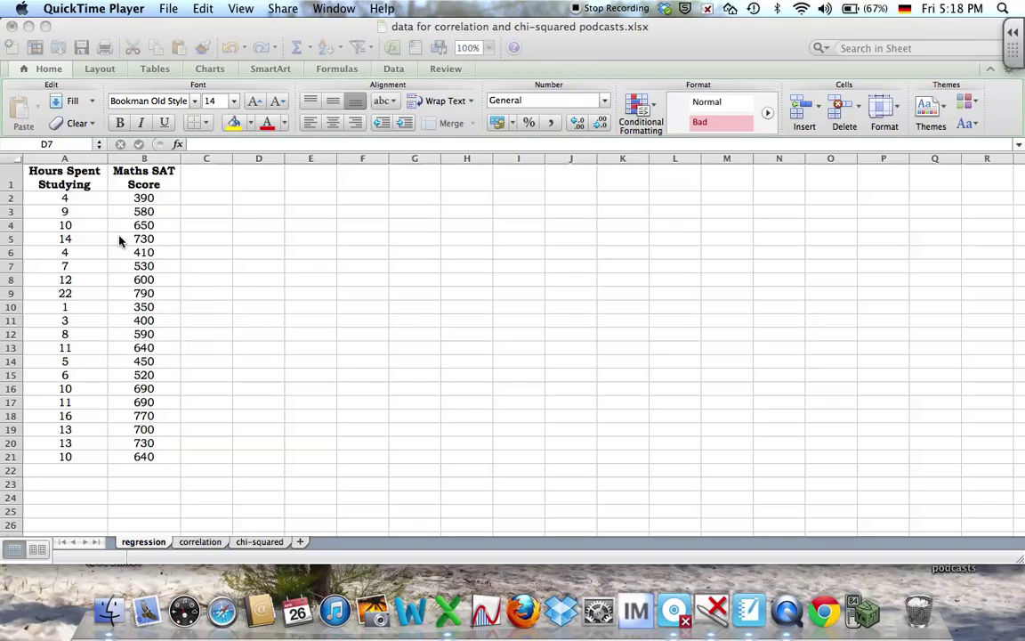
# Step: Insert a marked scatter chart of the hours and score data in A2:B21
pyautogui.click(53, 182)
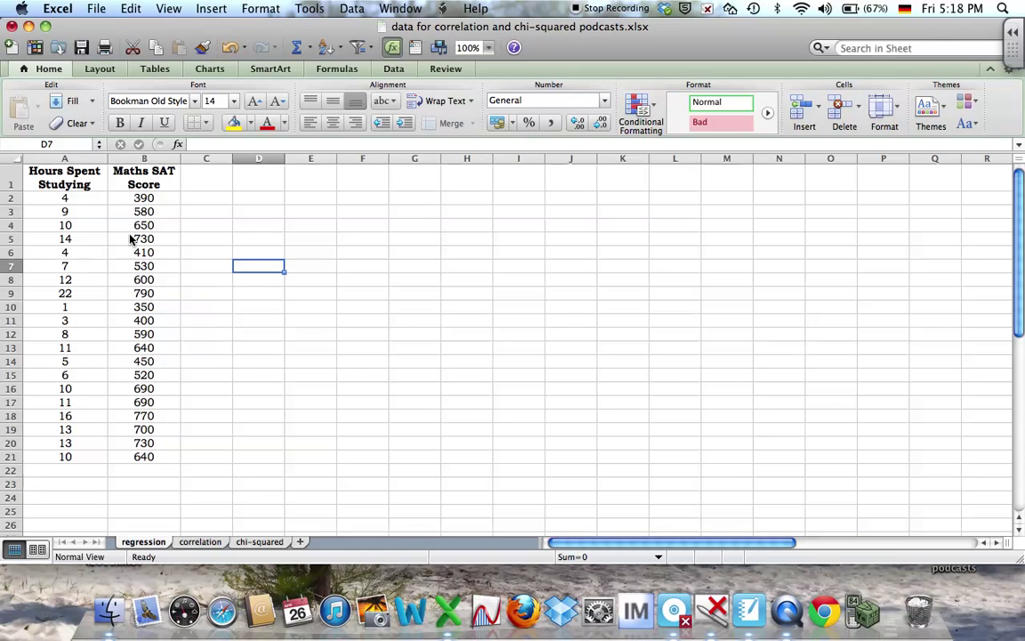
pyautogui.moveTo(69, 199); pyautogui.dragTo(145, 455)
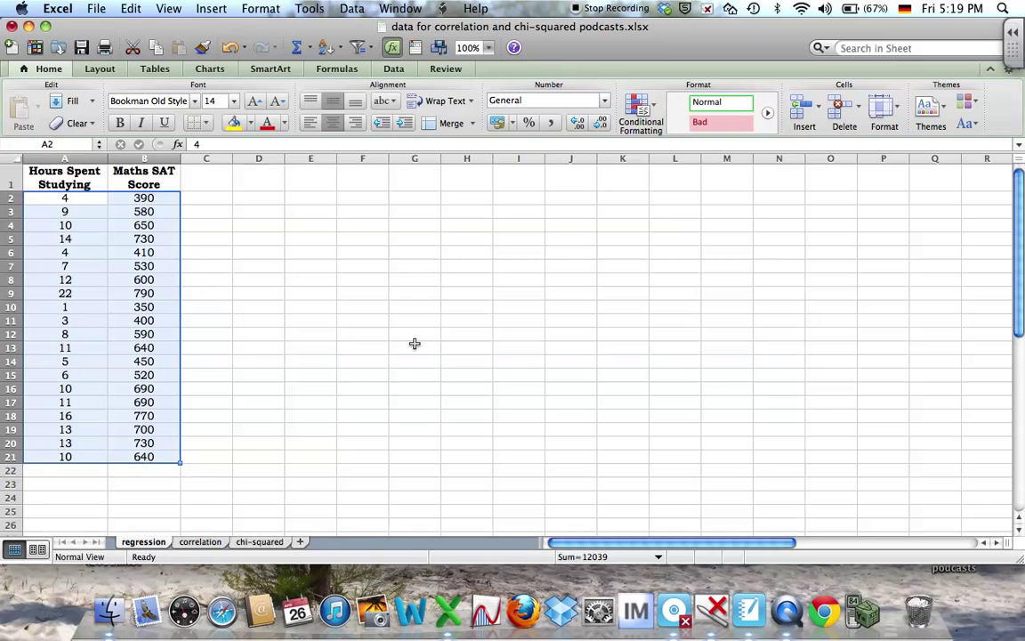
pyautogui.click(211, 71)
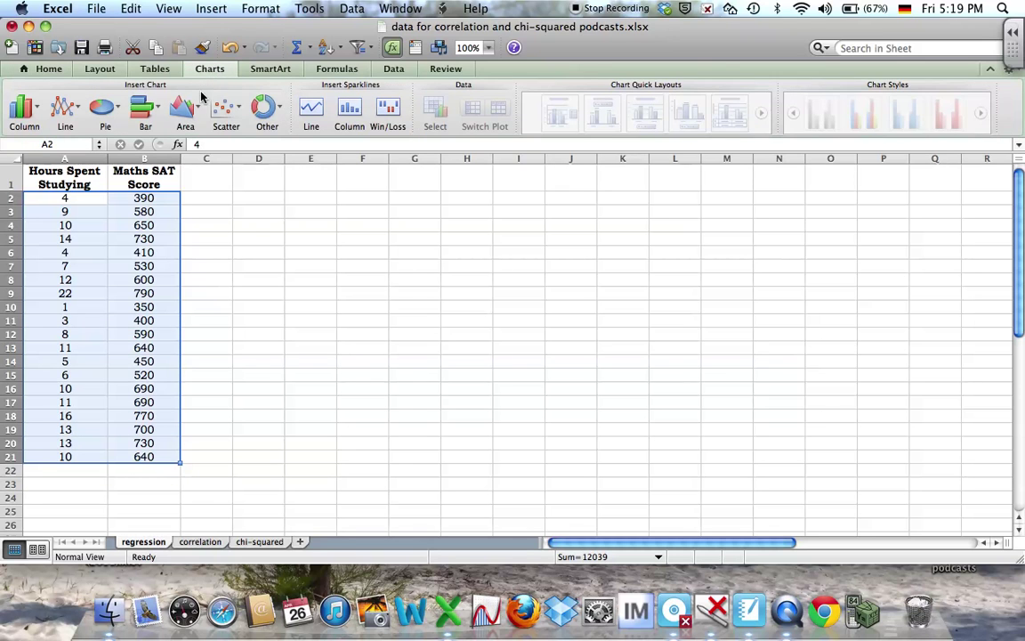
pyautogui.click(223, 107)
pyautogui.click(157, 190)
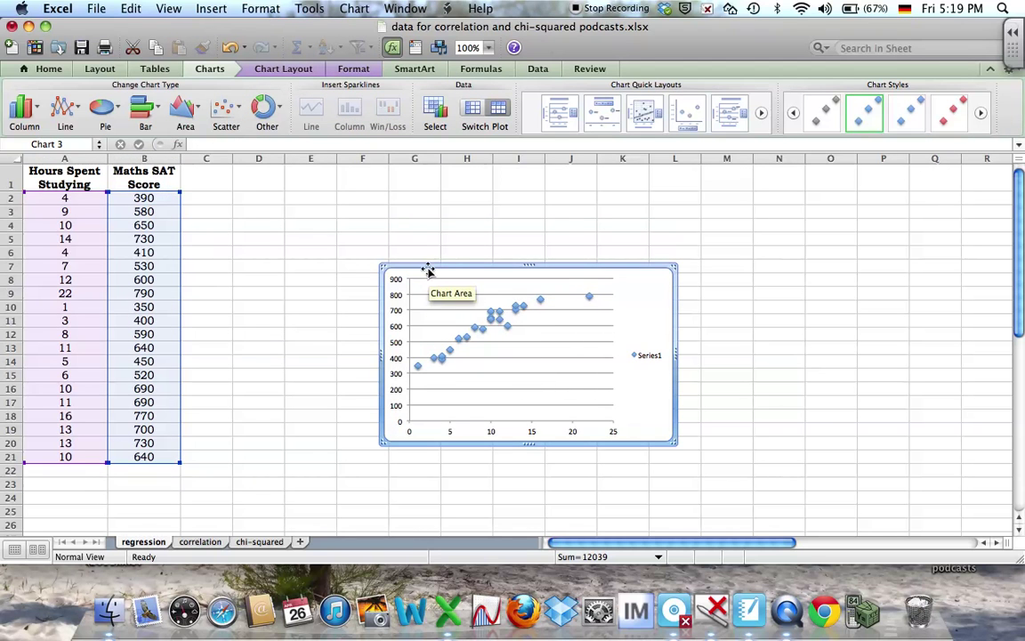
# Step: Move the chart beside the data, enlarge it to about 23.7 × 14.2 cm, and delete the Series1 legend
pyautogui.moveTo(427, 268); pyautogui.dragTo(277, 191)
pyautogui.moveTo(524, 369); pyautogui.dragTo(751, 518)
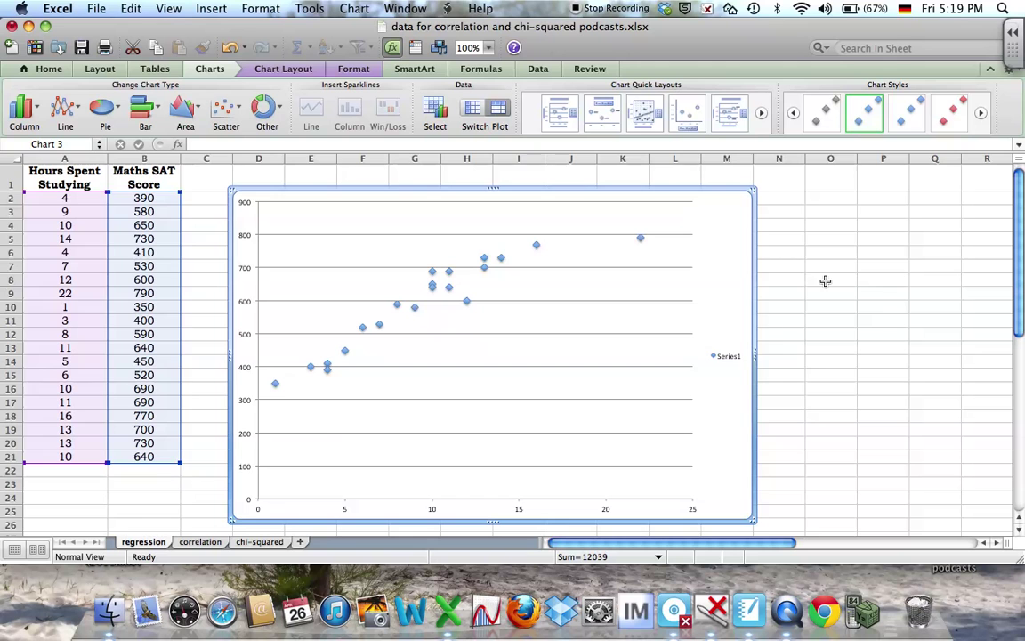
pyautogui.click(727, 358)
pyautogui.press('Delete')
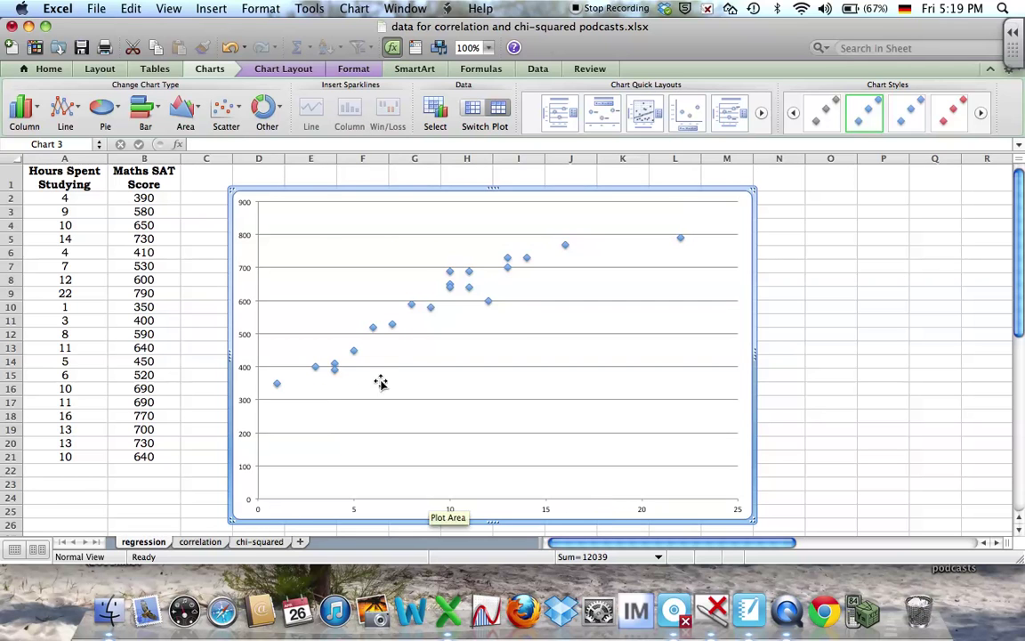
# Step: Add a horizontal axis title below the axis reading 'Hours Spent Studying'
pyautogui.click(299, 73)
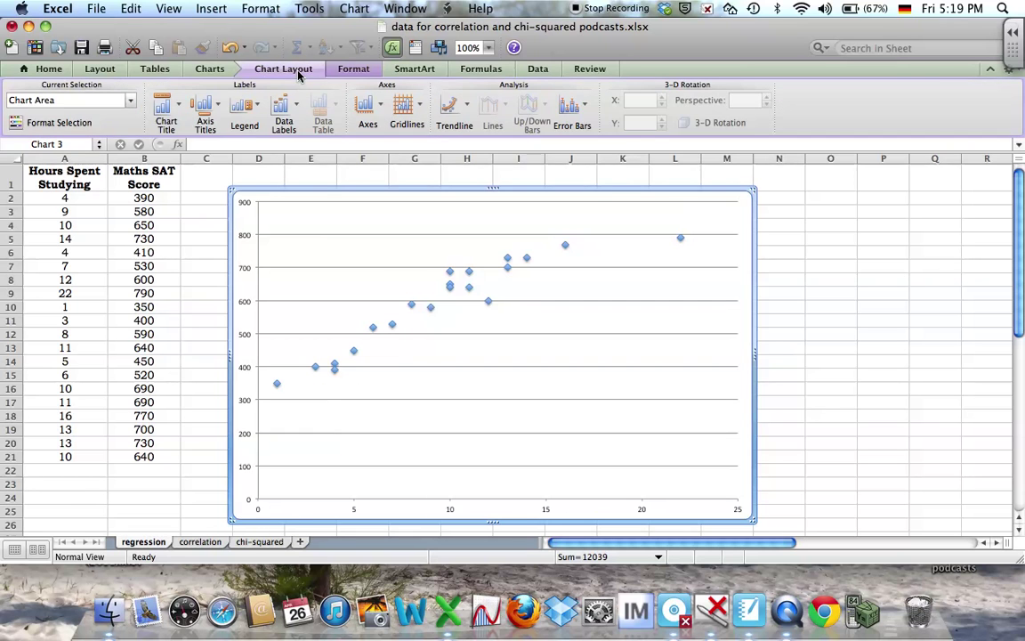
pyautogui.click(220, 110)
pyautogui.moveTo(338, 148)
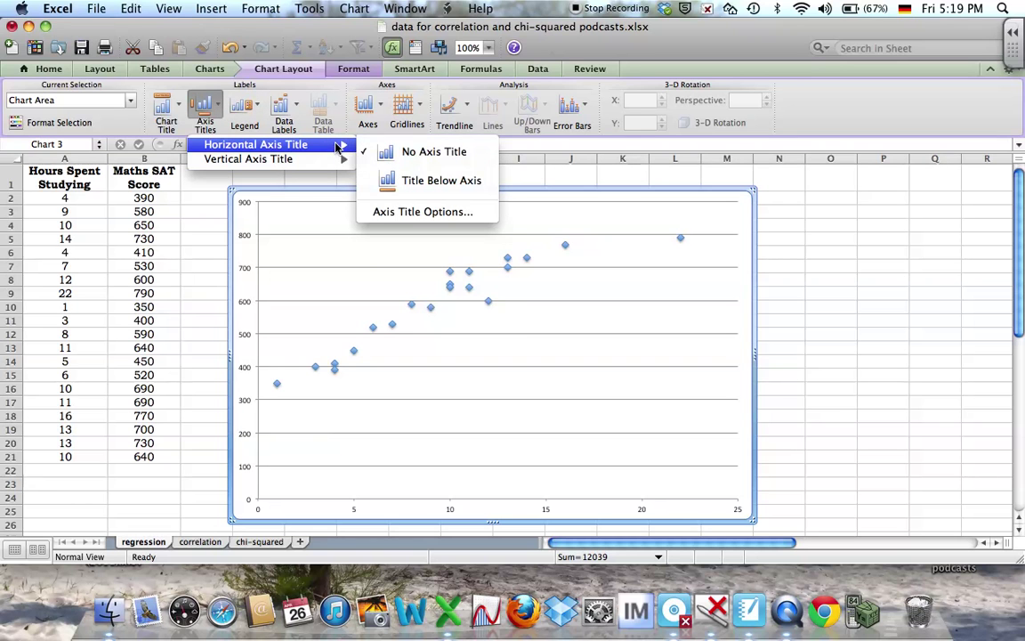
pyautogui.click(415, 181)
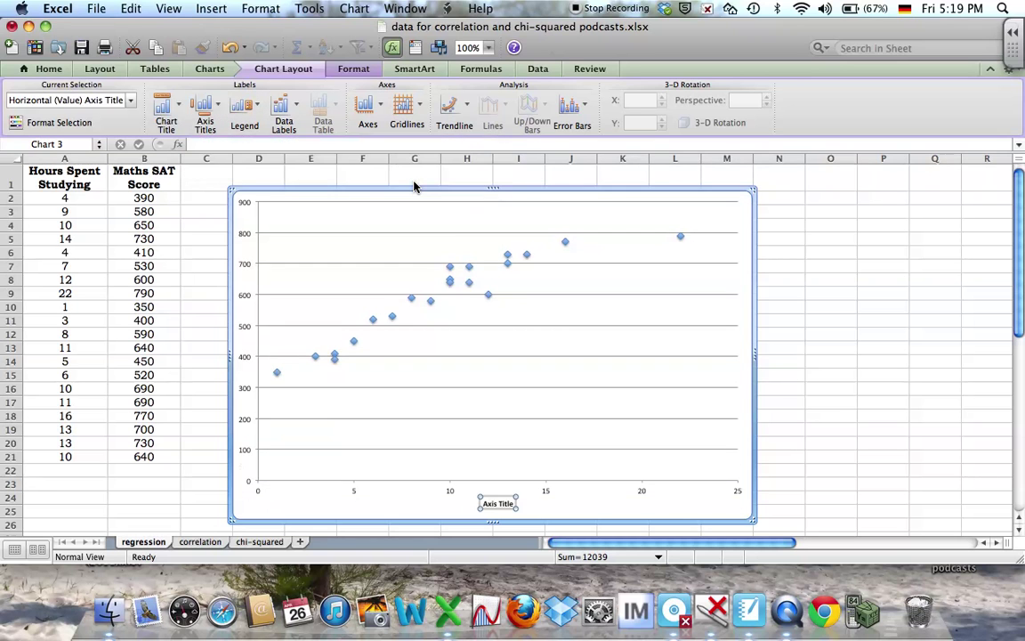
pyautogui.click(508, 503)
pyautogui.press('BackSpace')
pyautogui.press('BackSpace')
pyautogui.press('BackSpace')
pyautogui.press('BackSpace')
pyautogui.press('BackSpace')
pyautogui.press('BackSpace')
pyautogui.press('BackSpace')
pyautogui.press('BackSpace')
pyautogui.press('BackSpace')
pyautogui.press('BackSpace')
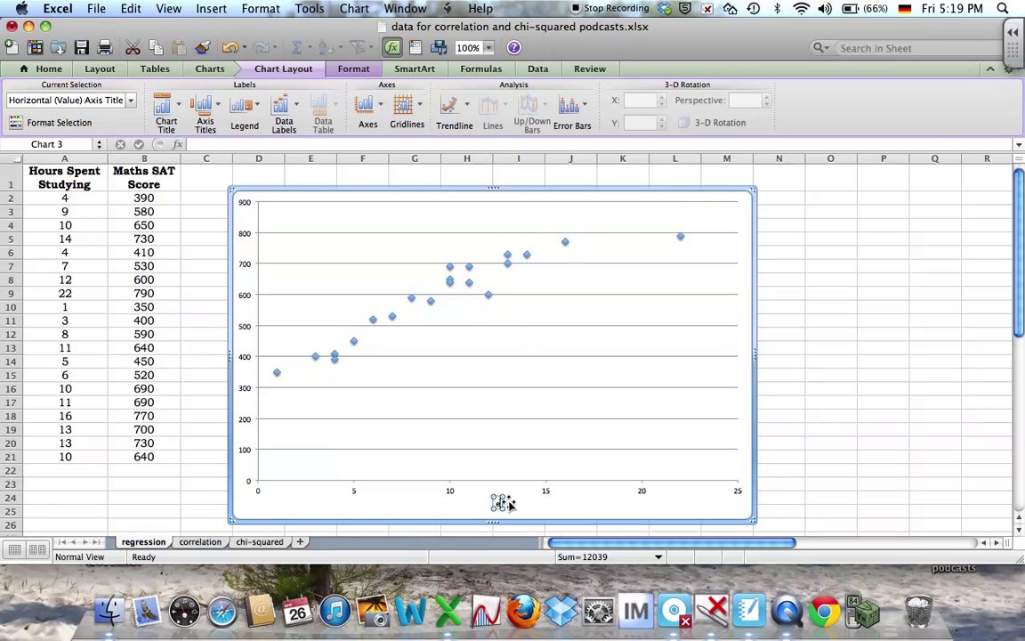
pyautogui.press('BackSpace')
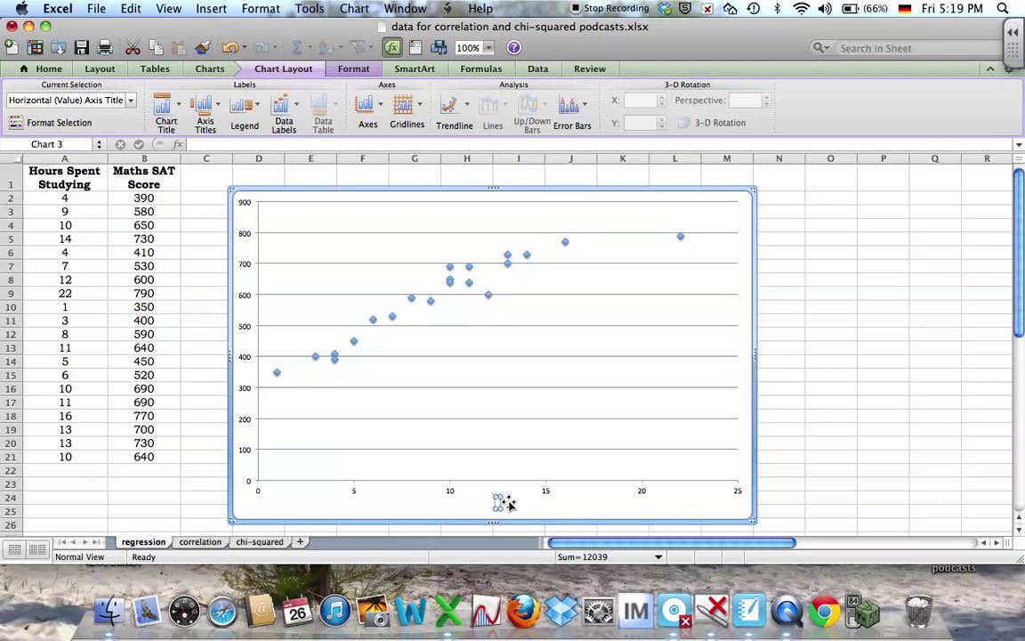
pyautogui.write('Hours Spent Studying')
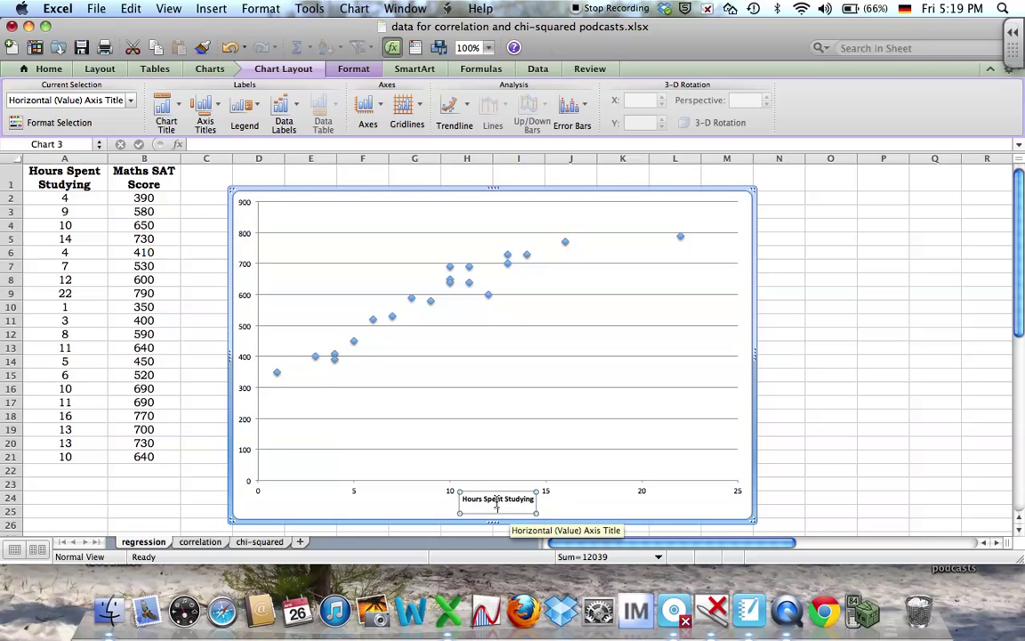
pyautogui.click(542, 509)
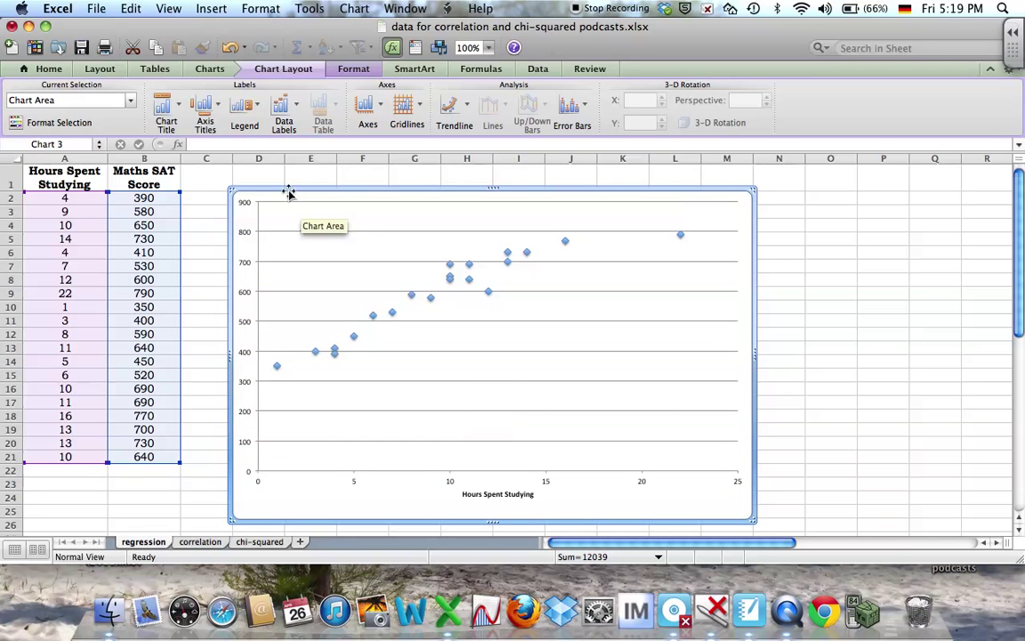
# Step: Add a rotated vertical axis title reading 'Maths SAT score'
pyautogui.click(204, 105)
pyautogui.moveTo(321, 158)
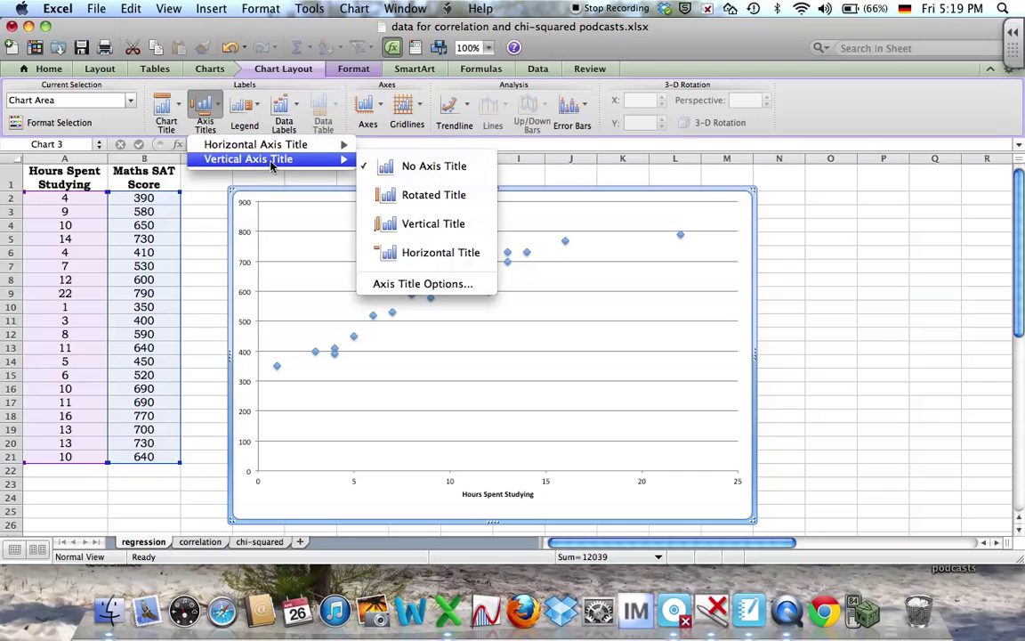
pyautogui.click(391, 196)
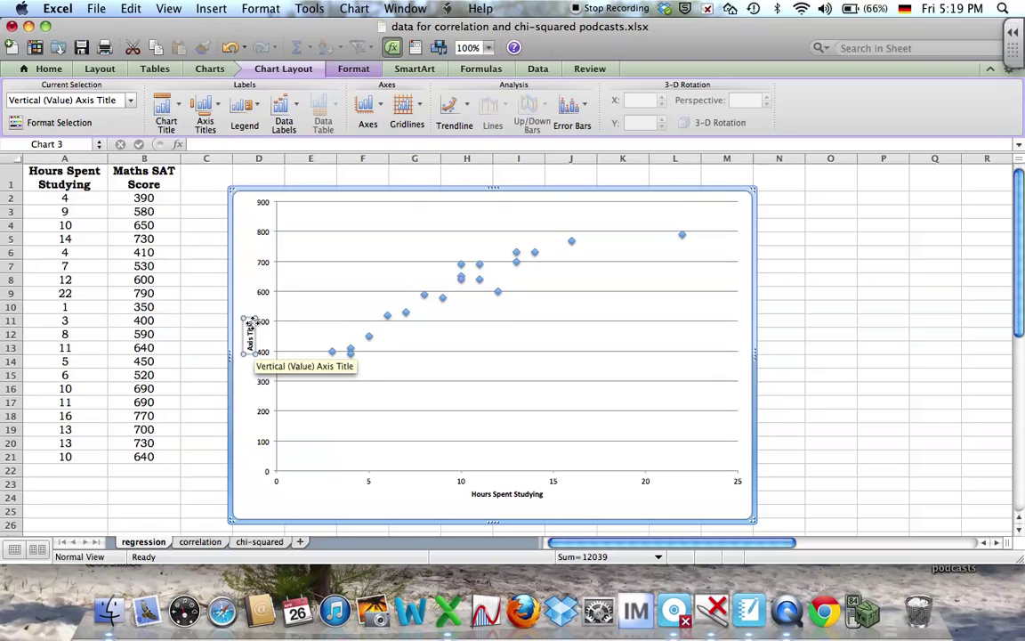
pyautogui.press('BackSpace')
pyautogui.press('BackSpace')
pyautogui.press('BackSpace')
pyautogui.press('BackSpace')
pyautogui.press('BackSpace')
pyautogui.press('BackSpace')
pyautogui.press('BackSpace')
pyautogui.press('BackSpace')
pyautogui.press('BackSpace')
pyautogui.press('BackSpace')
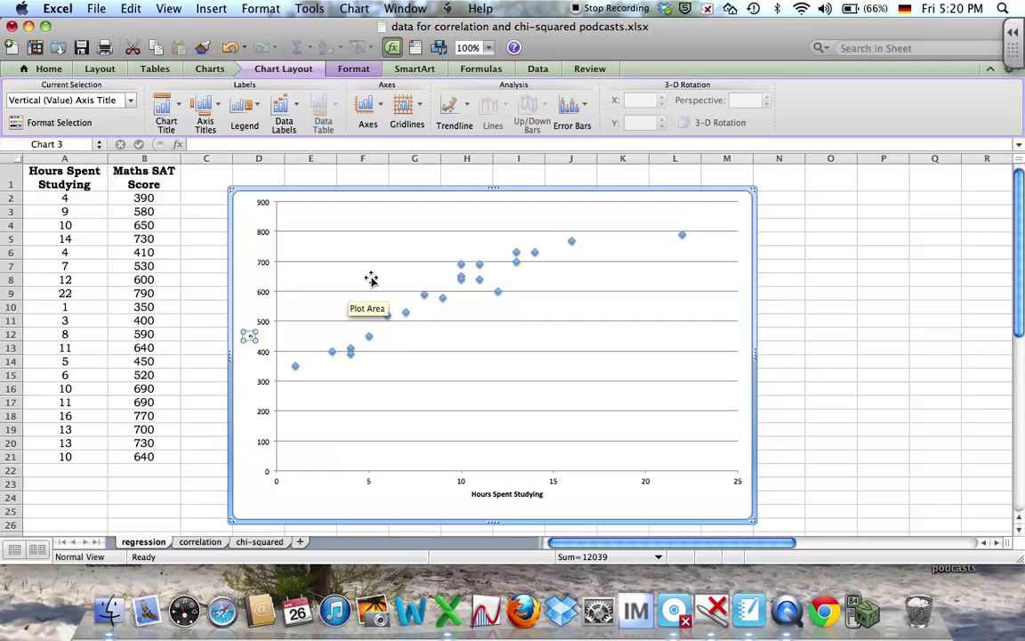
pyautogui.write('Maths SAT')
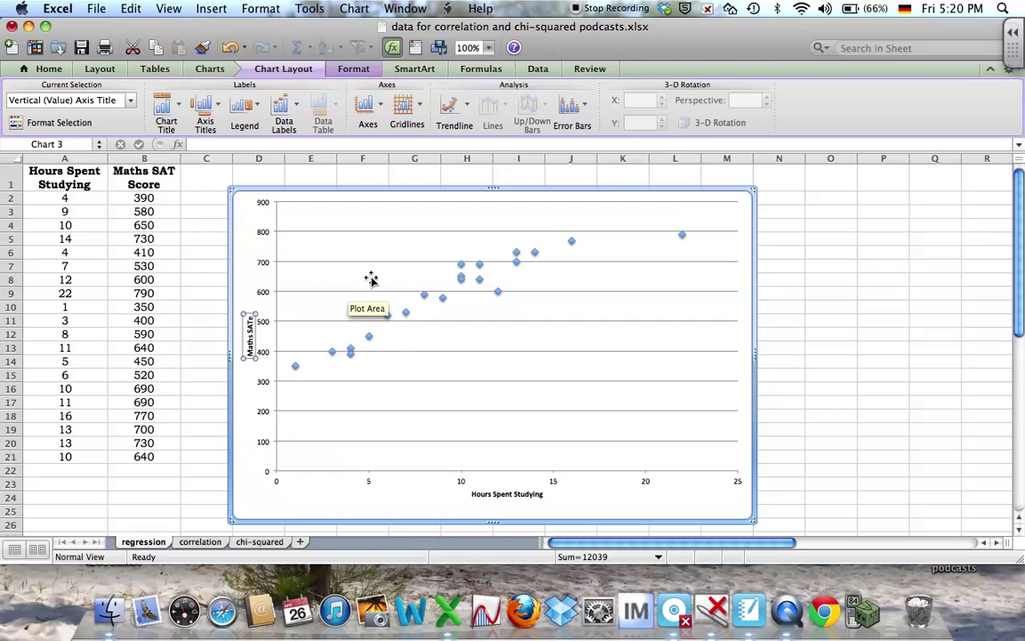
pyautogui.write(' score')
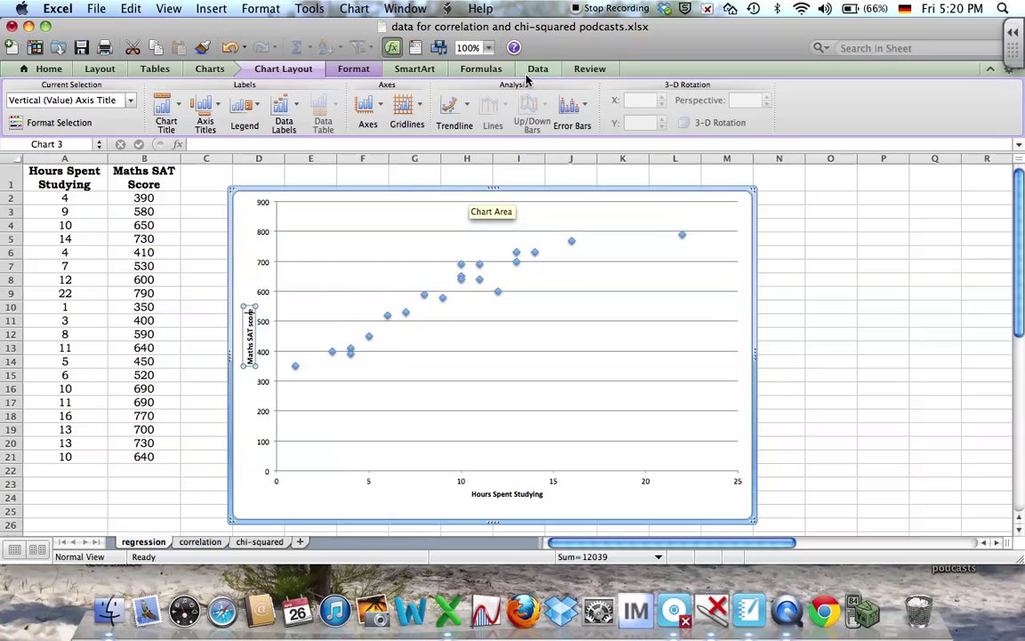
pyautogui.click(248, 243)
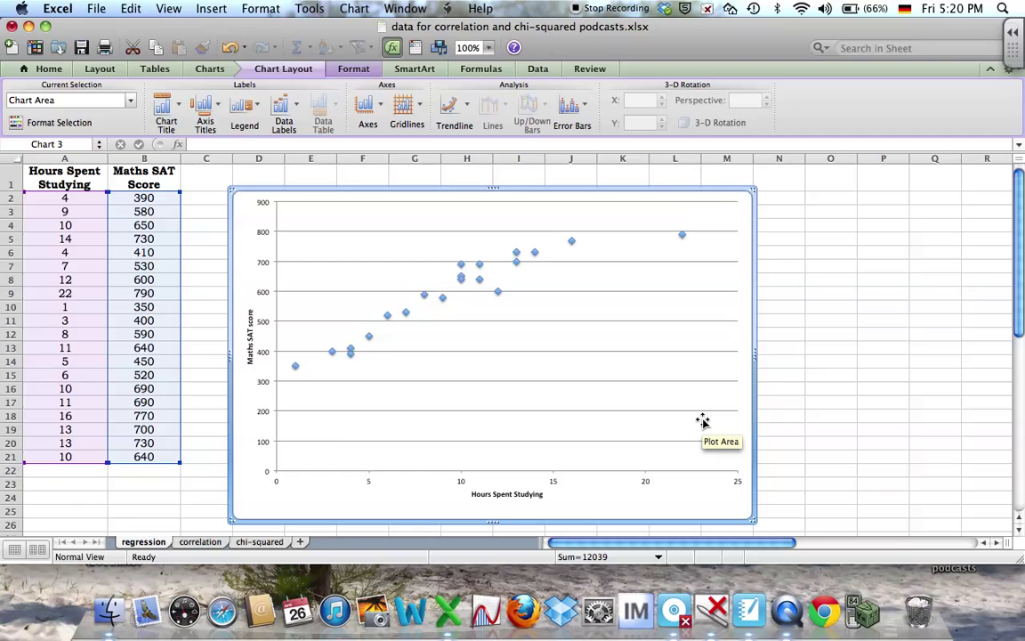
# Step: Select the chart's plot area and add a Linear Trendline to the scatter points
pyautogui.click(808, 381)
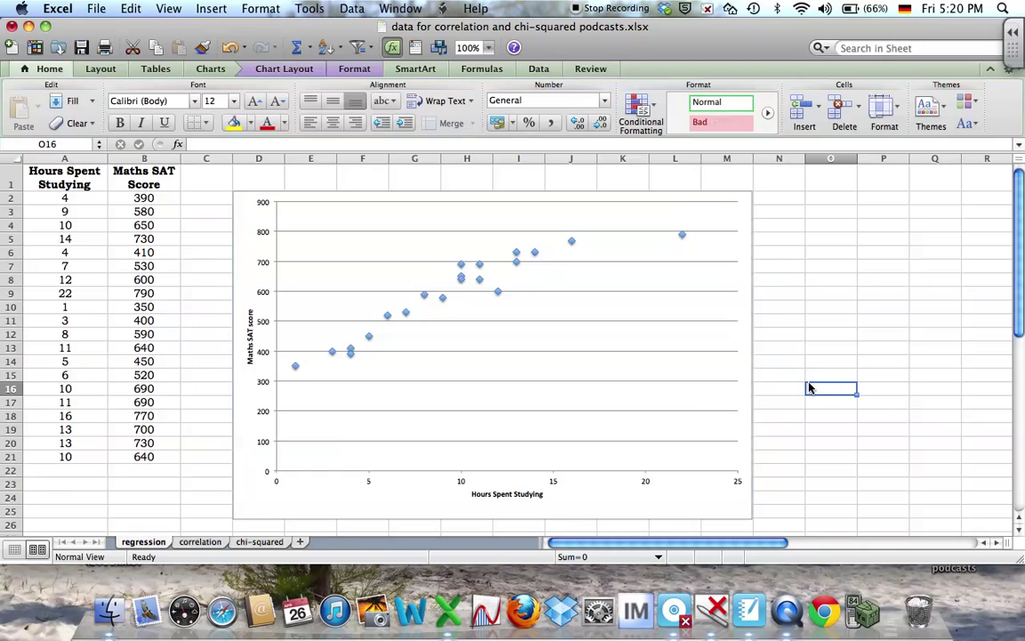
pyautogui.click(539, 202)
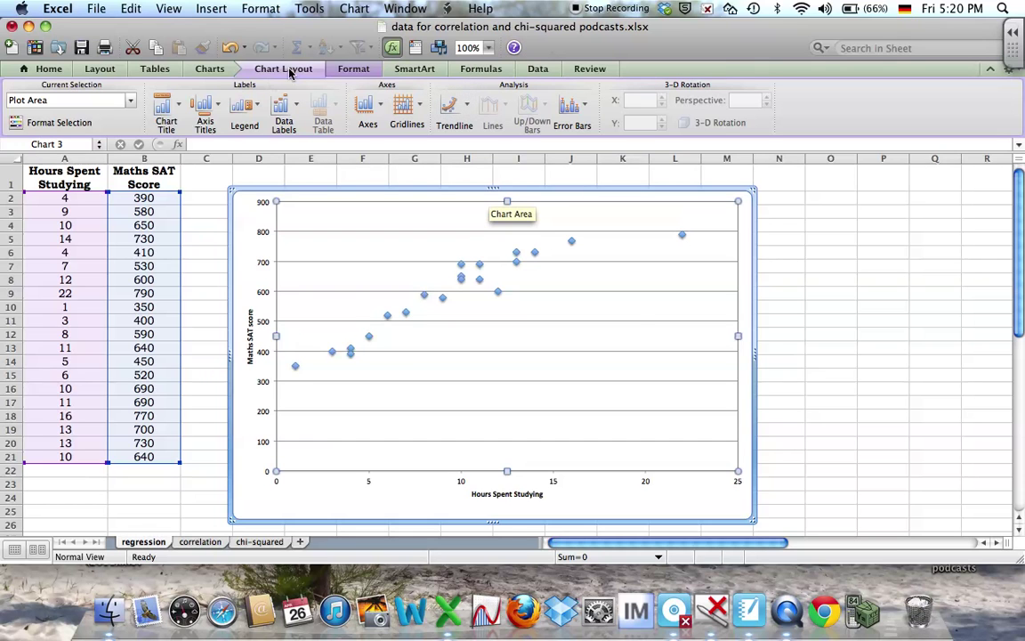
pyautogui.click(465, 108)
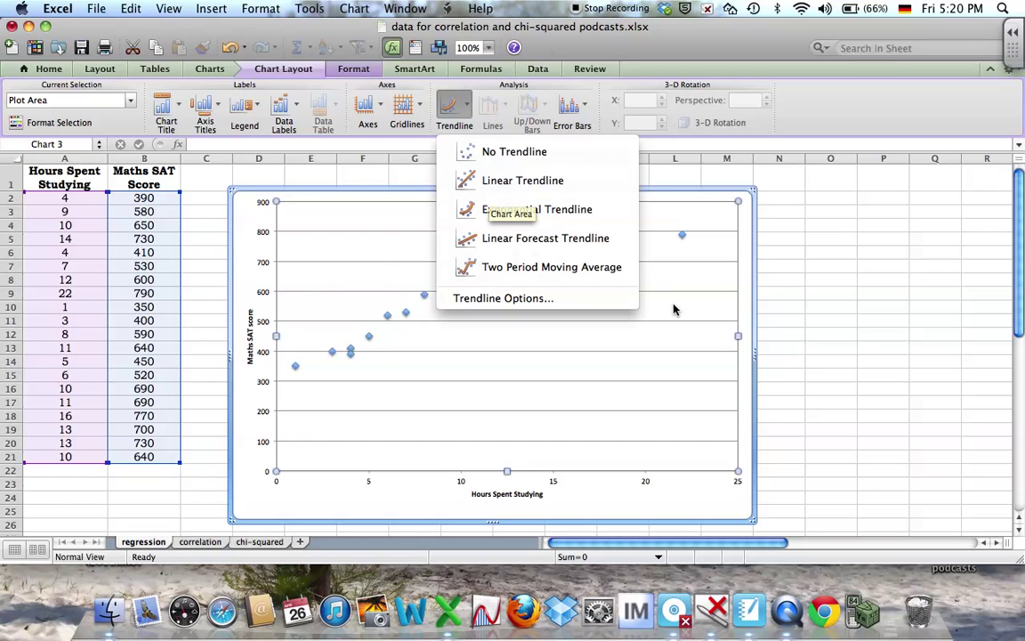
pyautogui.click(702, 283)
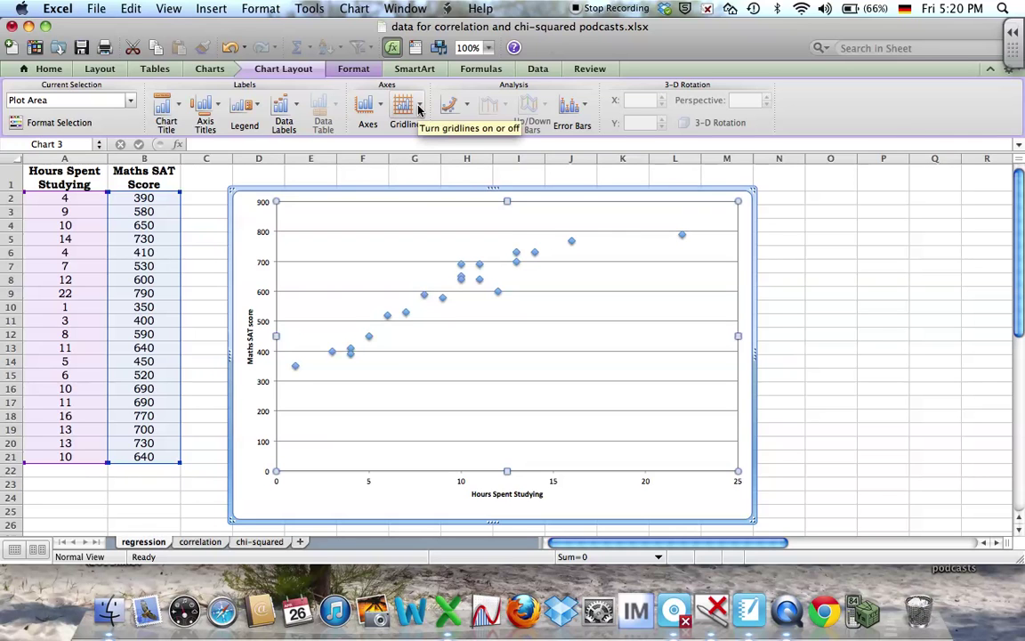
pyautogui.click(450, 105)
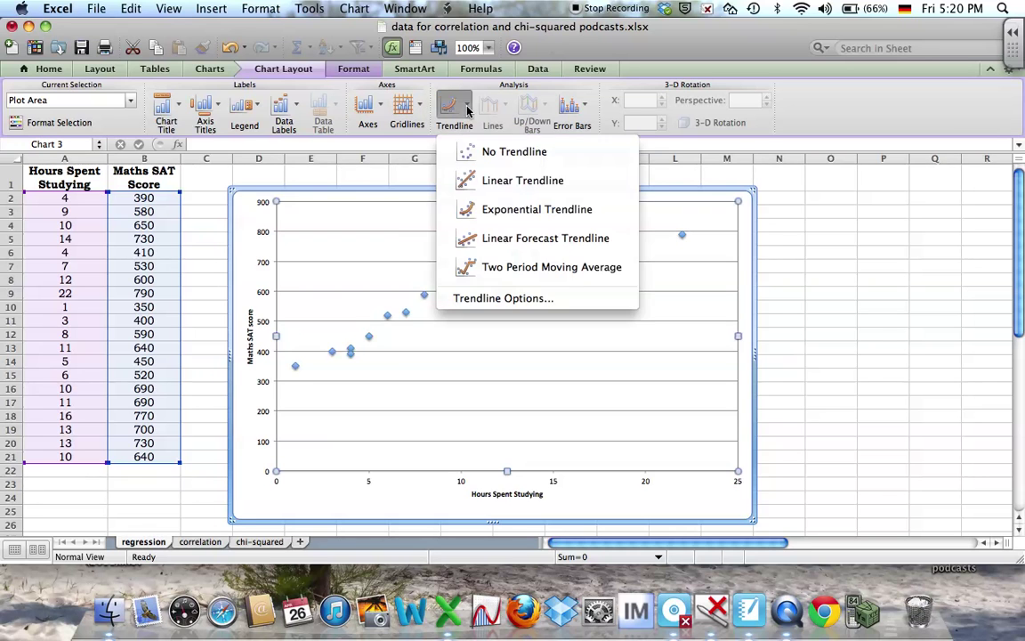
pyautogui.click(523, 182)
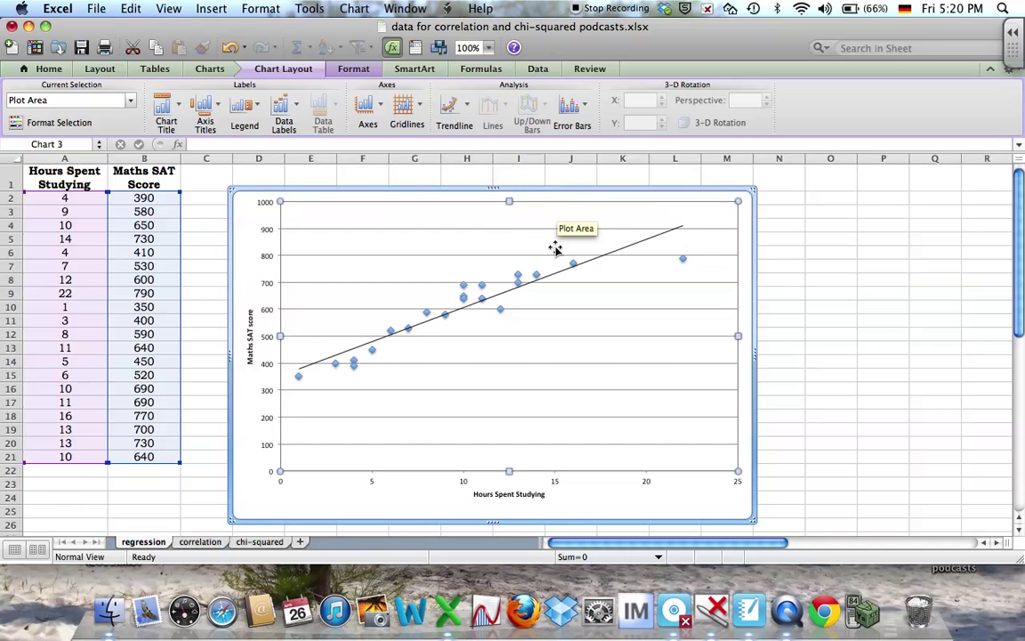
# Step: Turn on Display equation and Display R-squared in the trendline's format options
pyautogui.rightClick(621, 253)
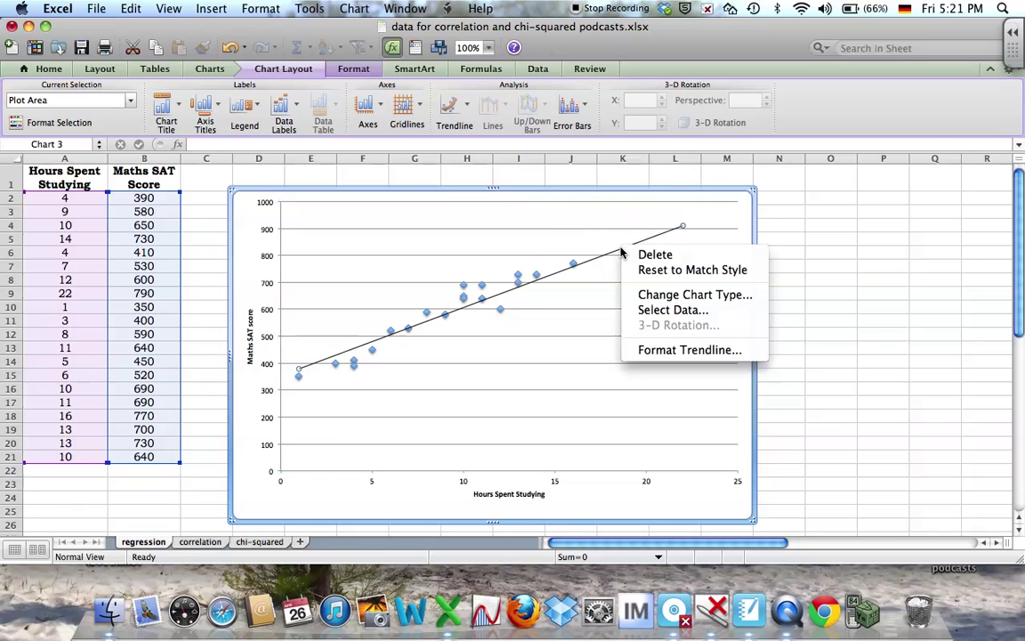
pyautogui.click(685, 350)
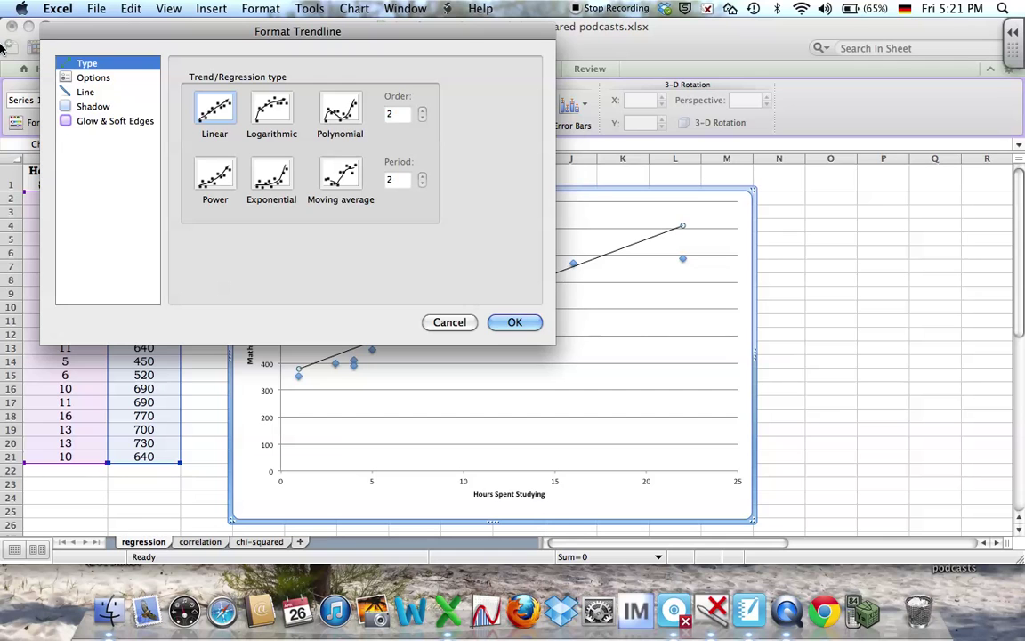
pyautogui.click(91, 83)
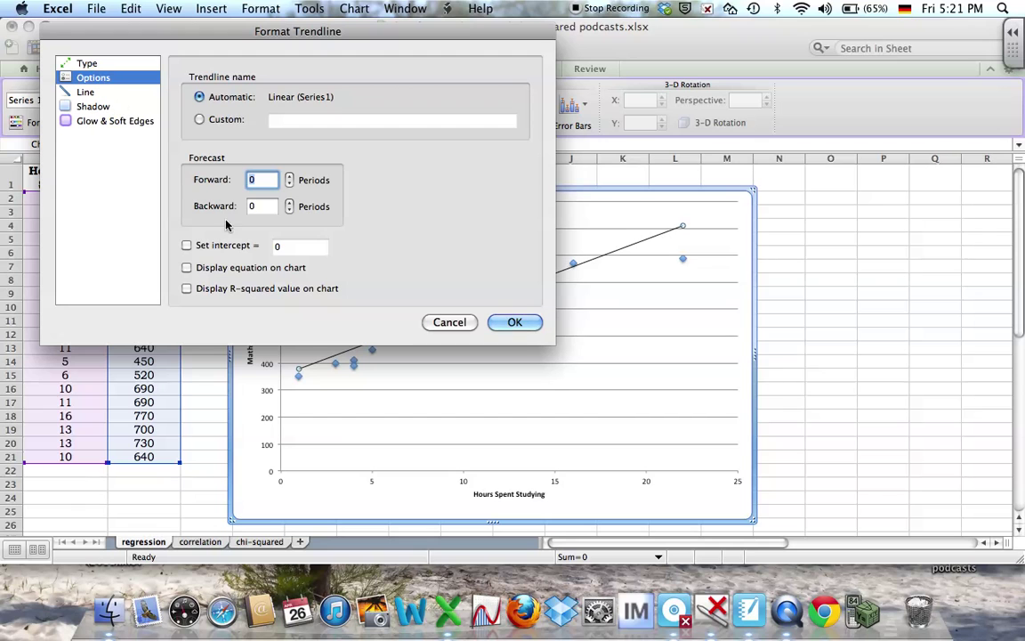
pyautogui.click(187, 289)
pyautogui.click(186, 269)
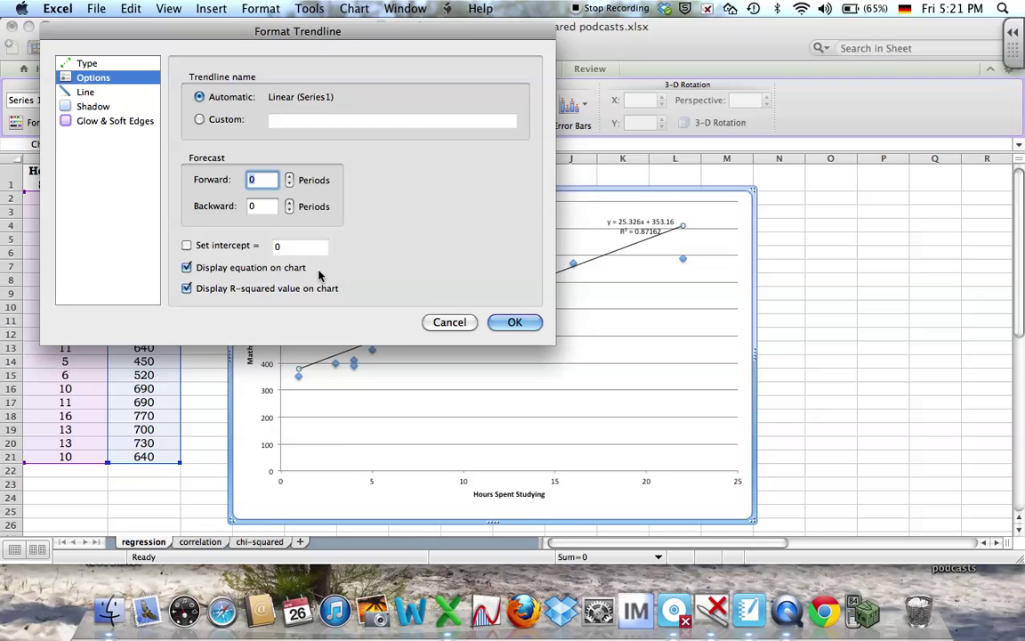
pyautogui.click(521, 324)
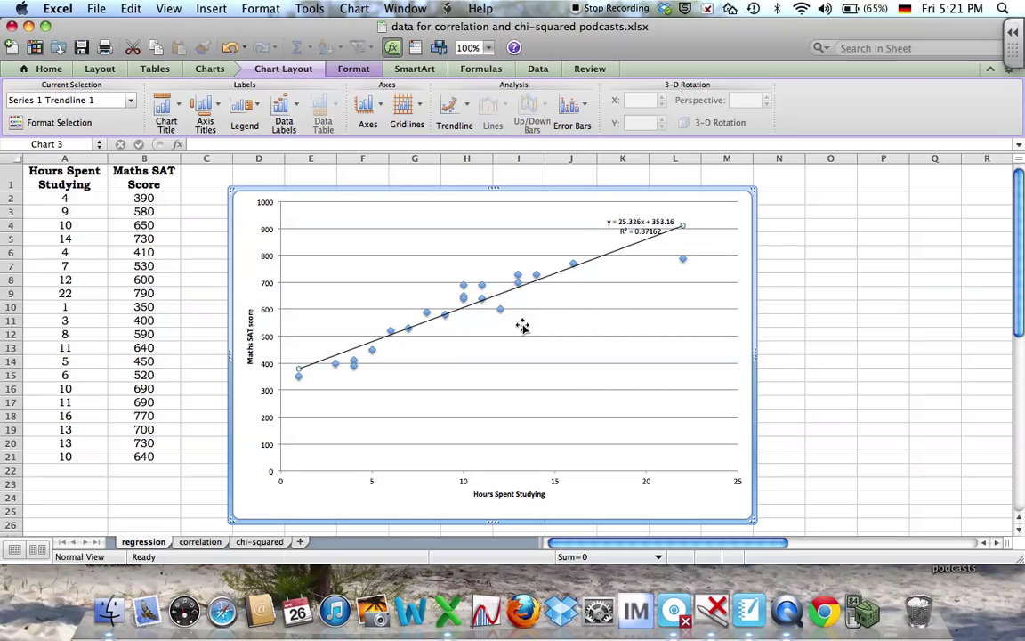
# Step: Drag the equation and R² label to the lower right of the trendline
pyautogui.moveTo(617, 227); pyautogui.dragTo(700, 333)
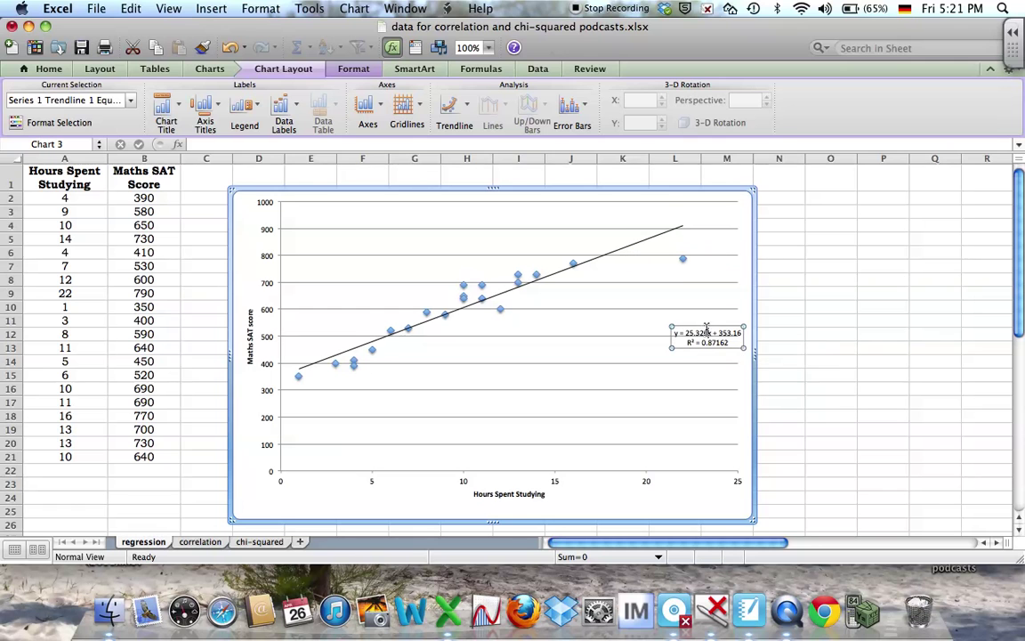
pyautogui.click(679, 349)
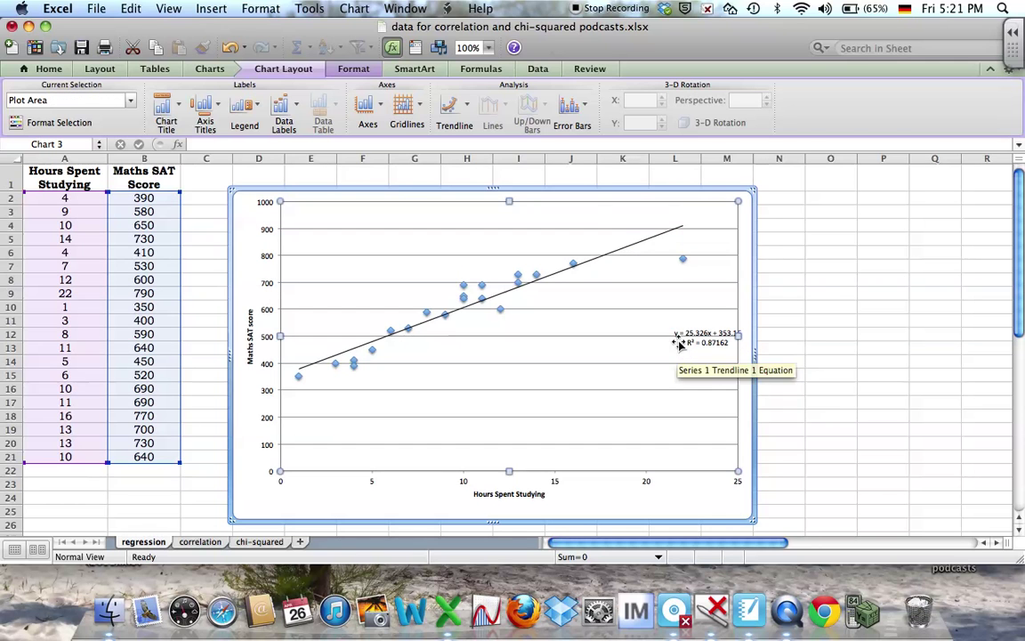
pyautogui.click(792, 403)
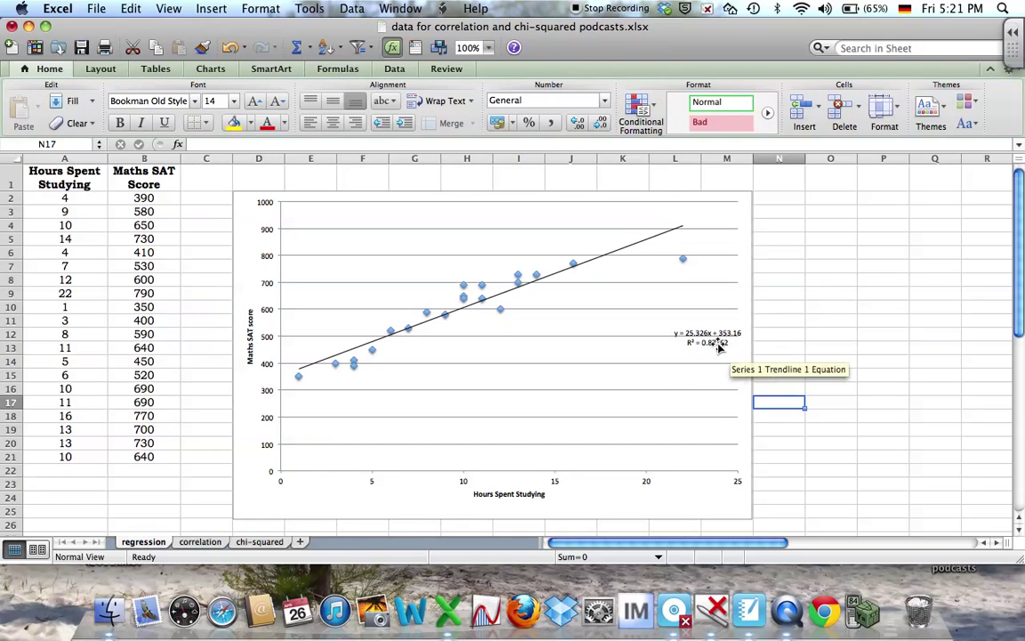
pyautogui.click(717, 347)
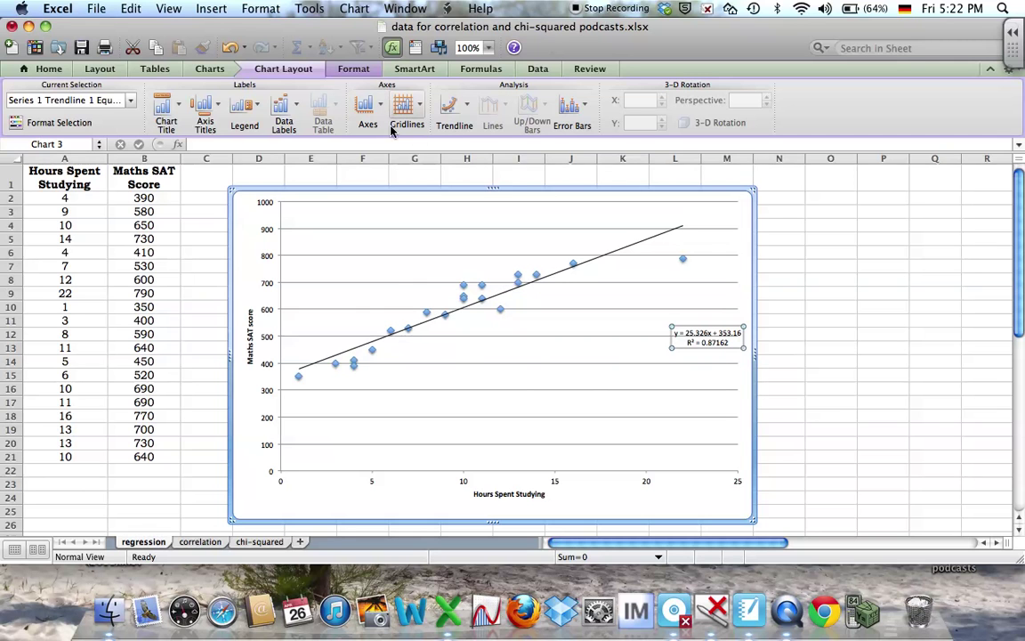
# Step: Add major vertical gridlines to the scatter chart
pyautogui.click(422, 108)
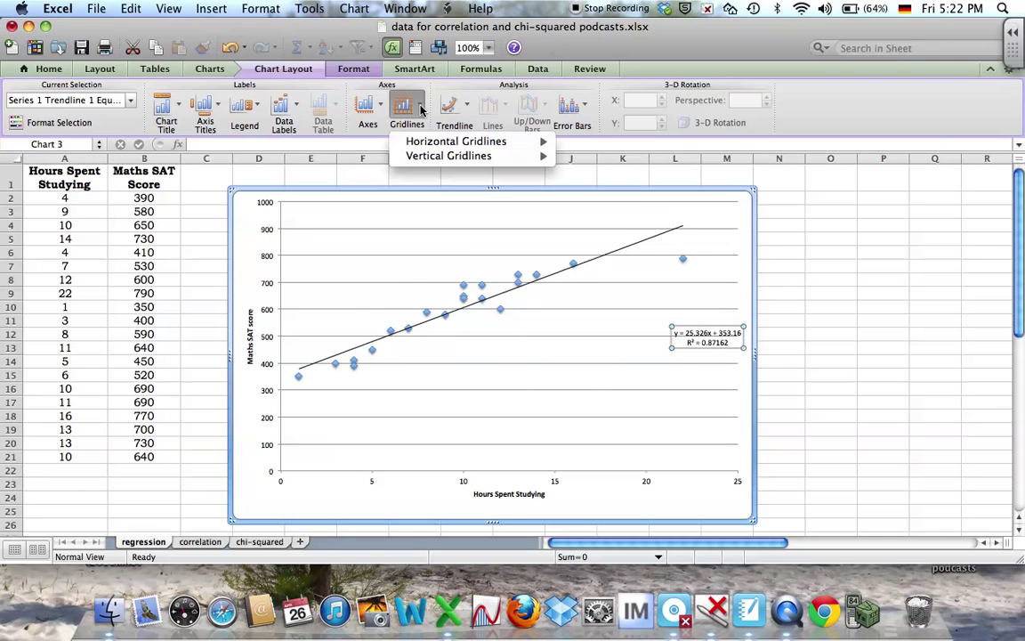
pyautogui.moveTo(534, 156)
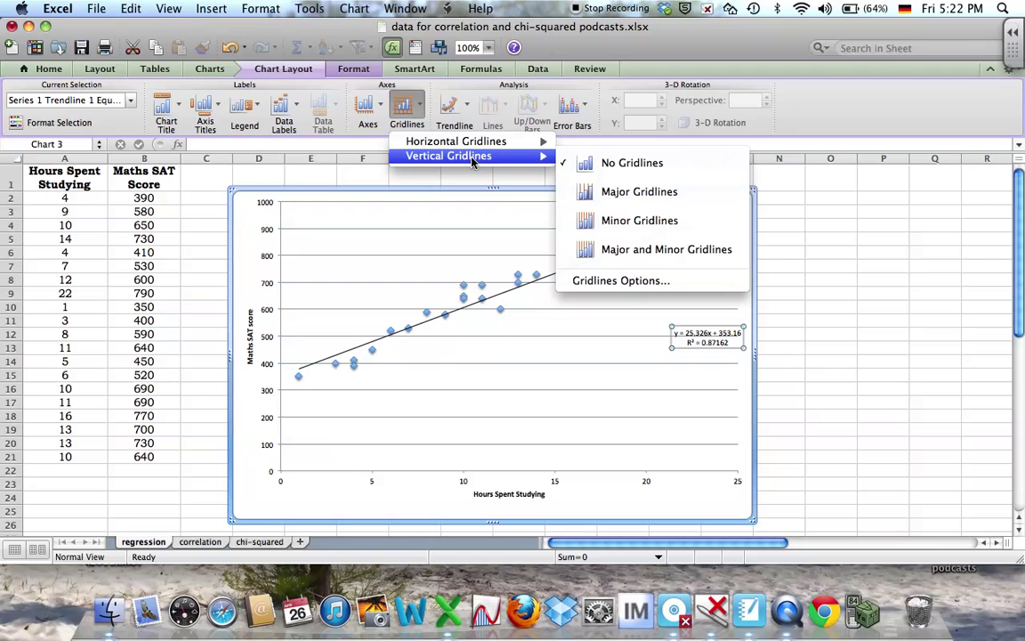
pyautogui.click(632, 193)
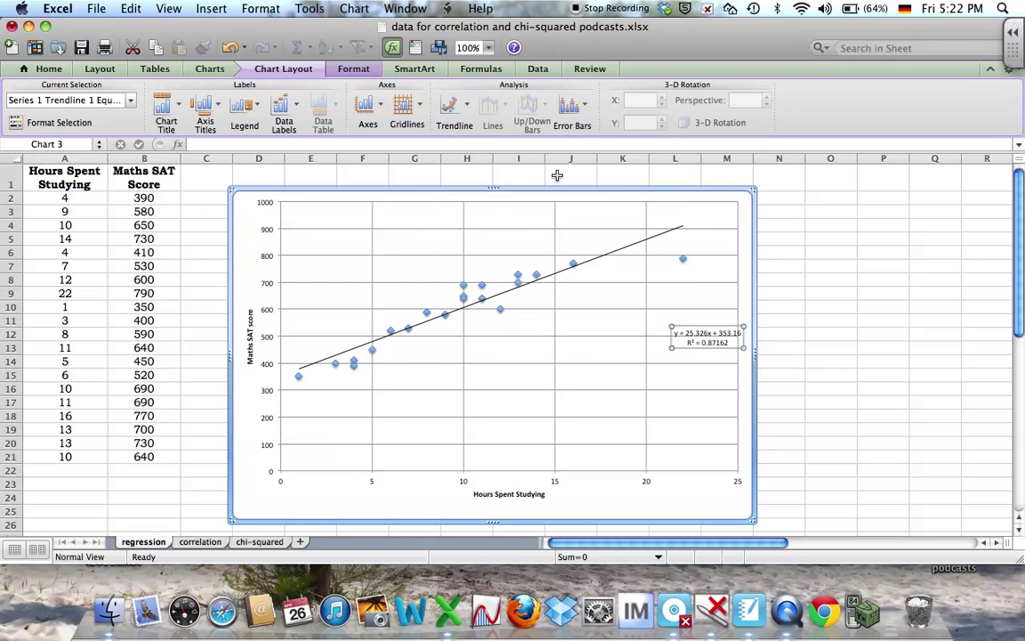
# Step: Check the horizontal axis options and cancel, leaving the 0–25 scale unchanged
pyautogui.click(380, 111)
pyautogui.moveTo(369, 141)
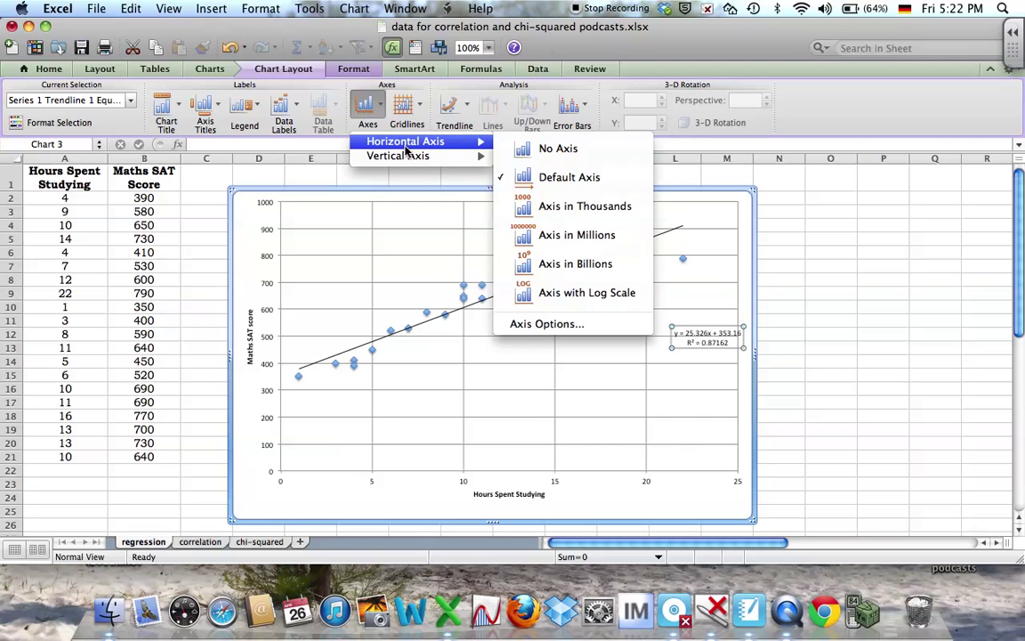
pyautogui.click(539, 324)
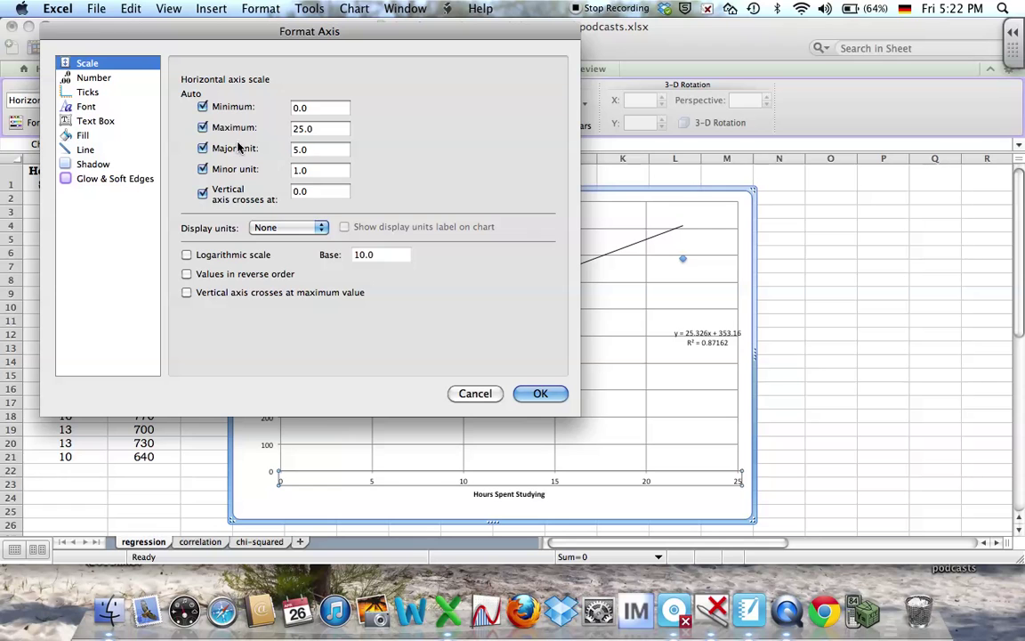
pyautogui.click(489, 394)
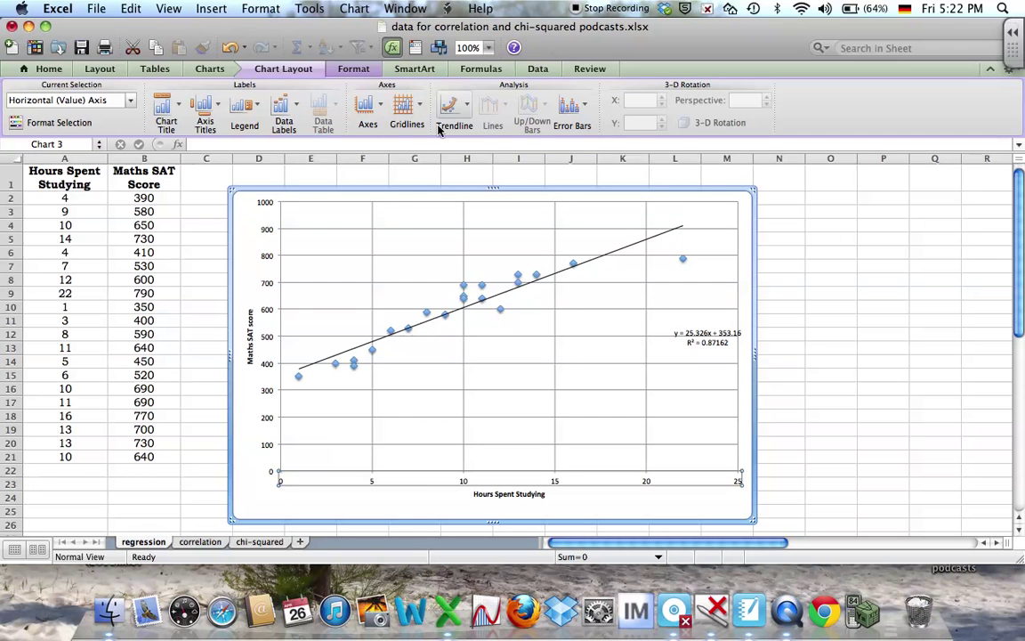
# Step: Set the vertical axis major unit to 50
pyautogui.click(365, 106)
pyautogui.moveTo(397, 168)
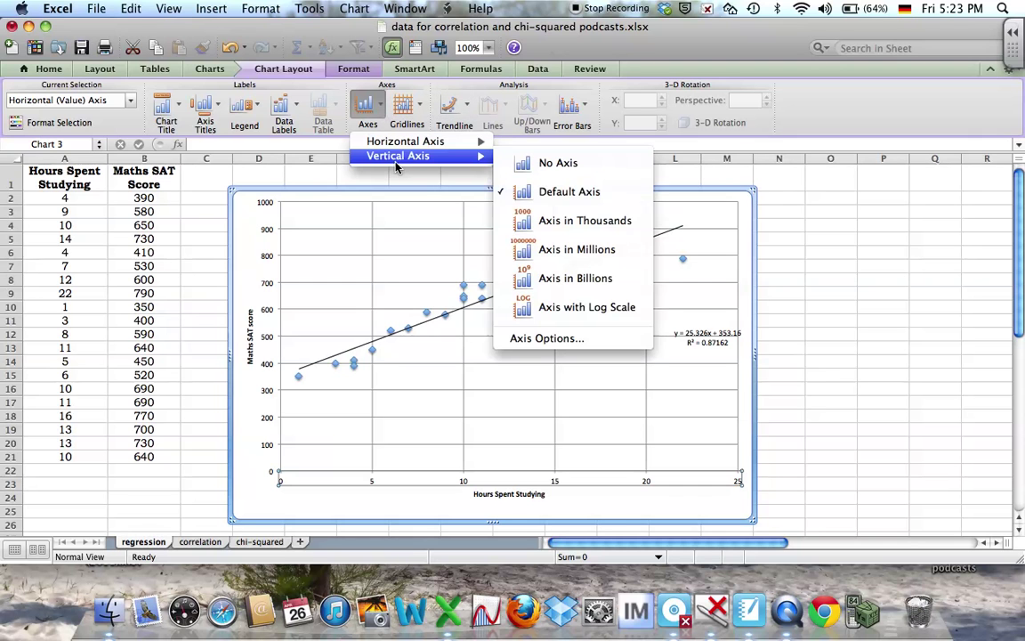
pyautogui.click(562, 339)
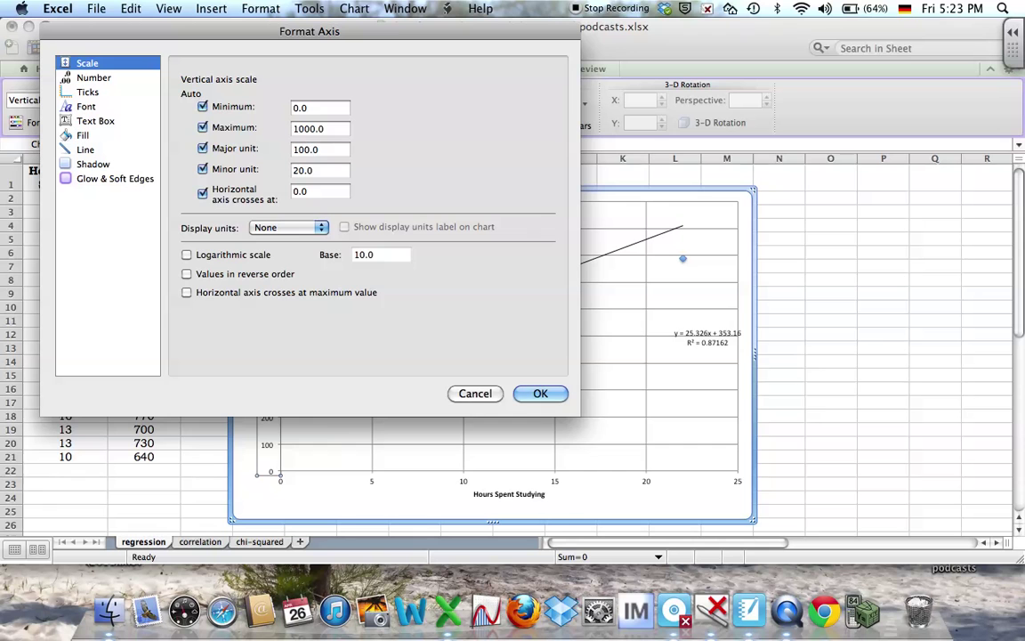
pyautogui.write('50')
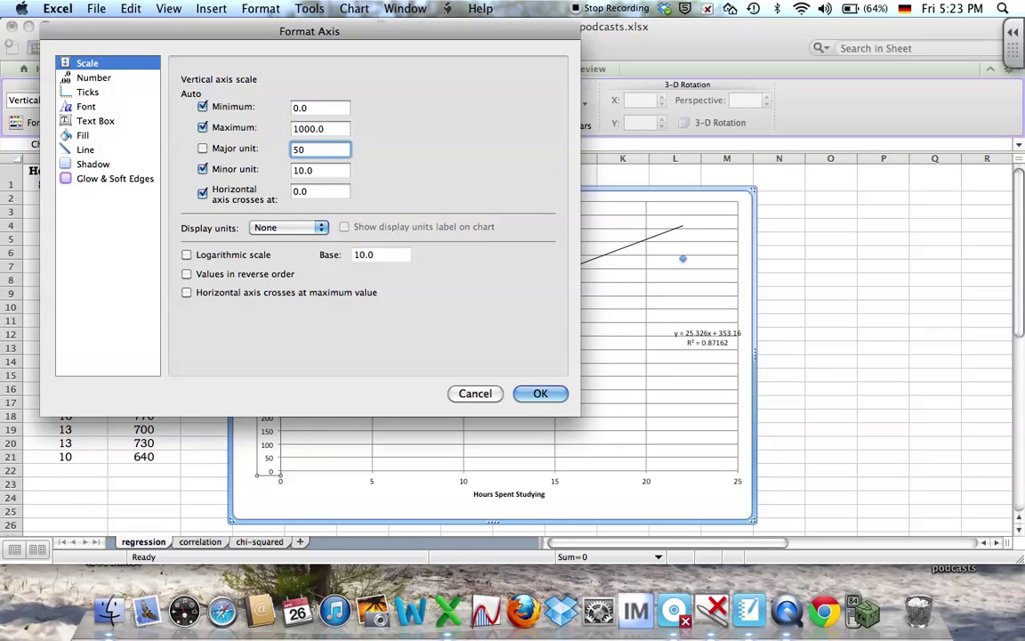
pyautogui.press('Return')
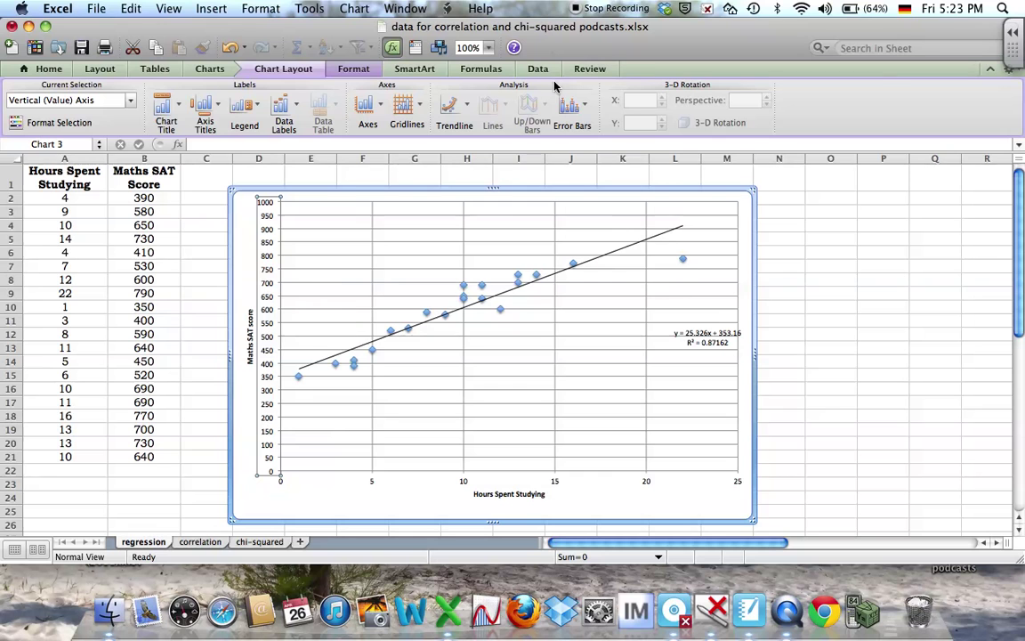
# Step: Leave the chart title choices unchanged and switch to the Format tab
pyautogui.click(177, 106)
pyautogui.click(178, 106)
pyautogui.click(364, 70)
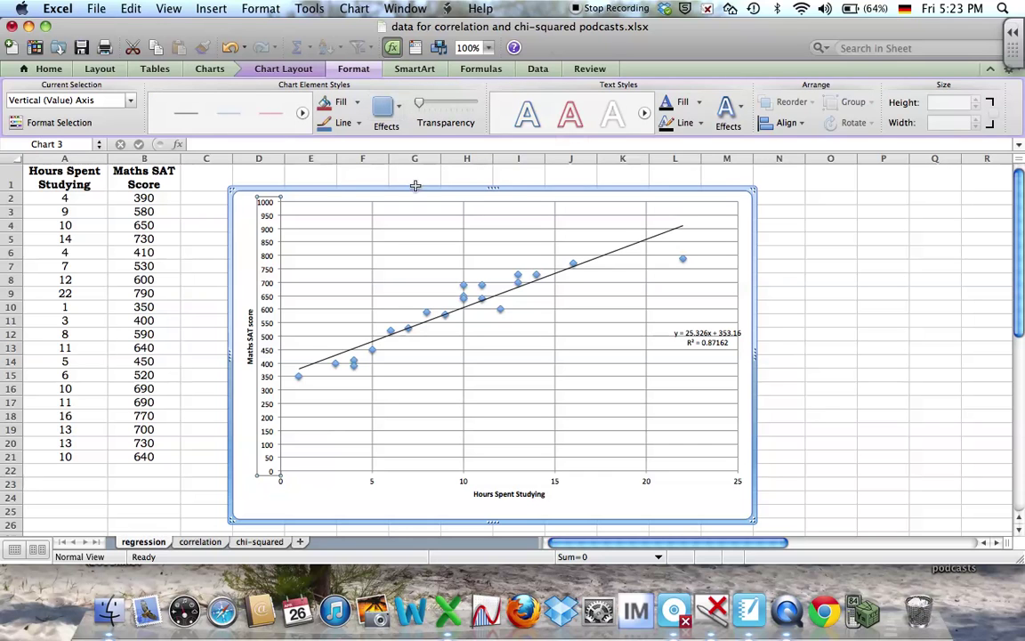